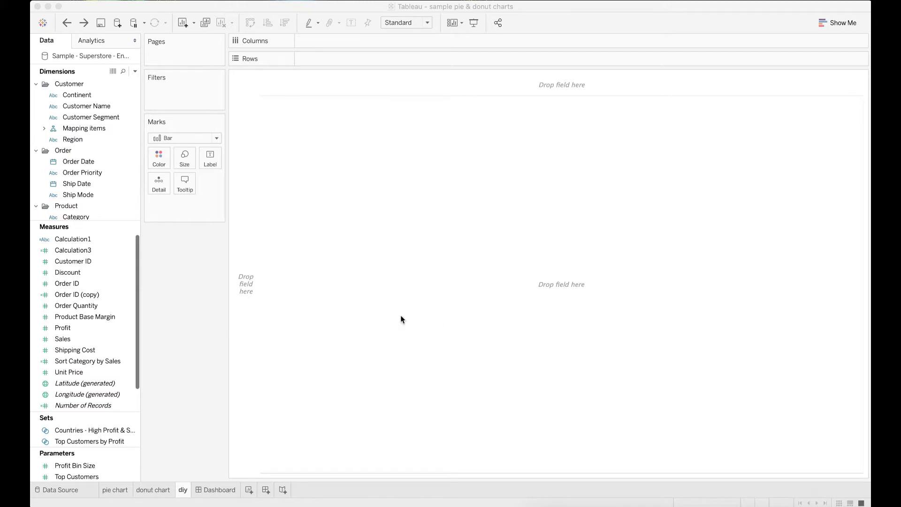
# Plot Customer Segment on Rows against Profit as a quick Percent of Total calculation.
pyautogui.moveTo(91, 117); pyautogui.dragTo(315, 60)
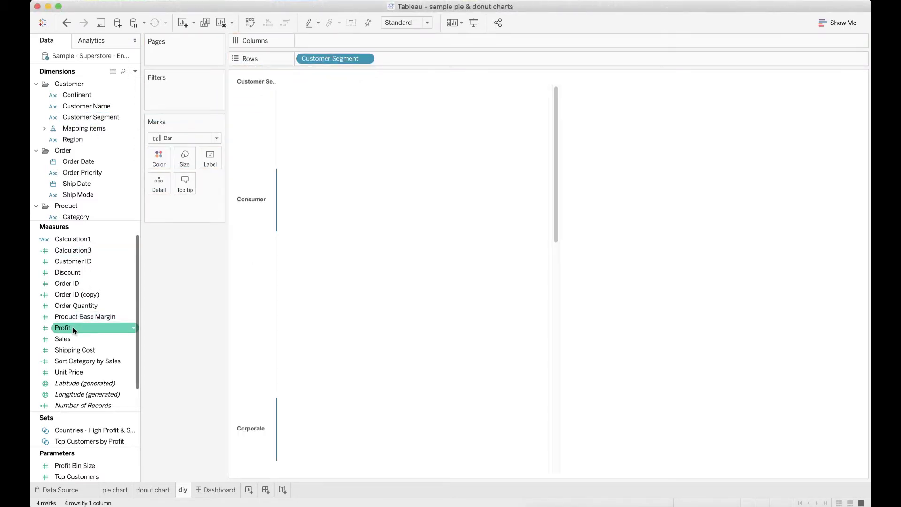
pyautogui.moveTo(72, 327); pyautogui.dragTo(321, 42)
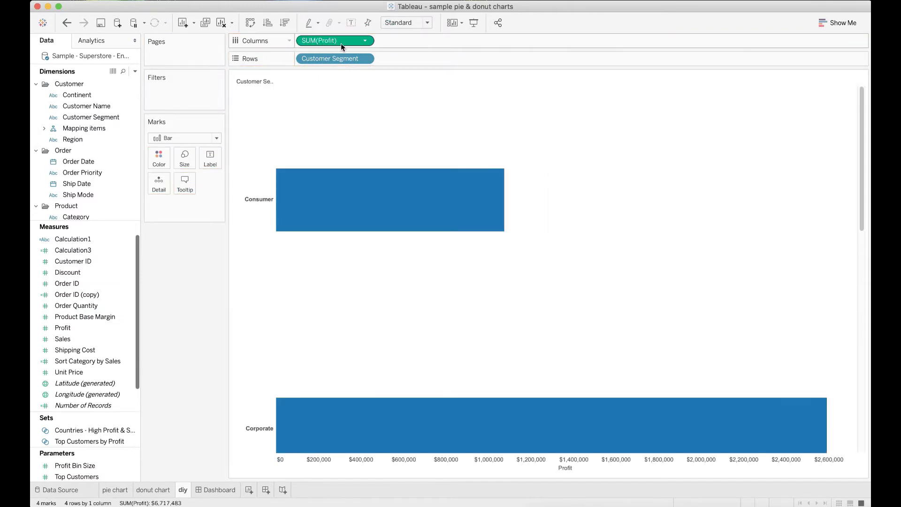
pyautogui.click(365, 42)
pyautogui.moveTo(398, 206)
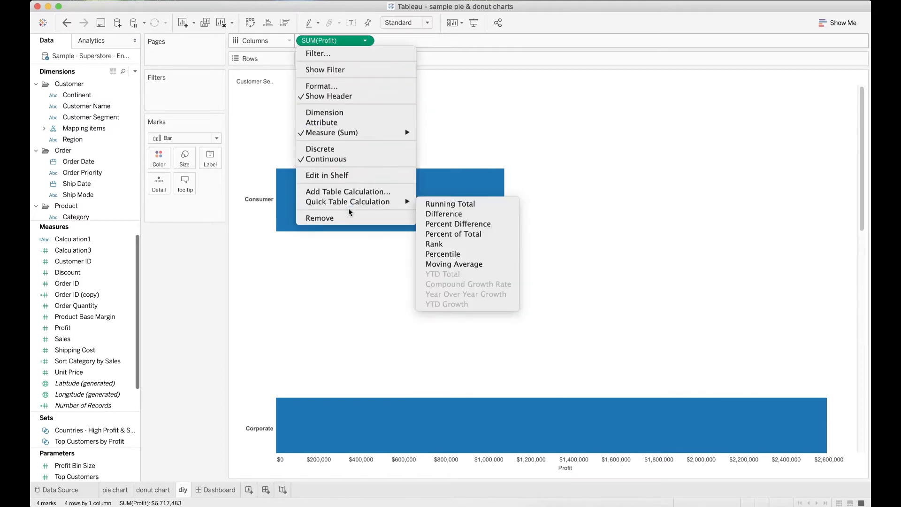
pyautogui.click(429, 234)
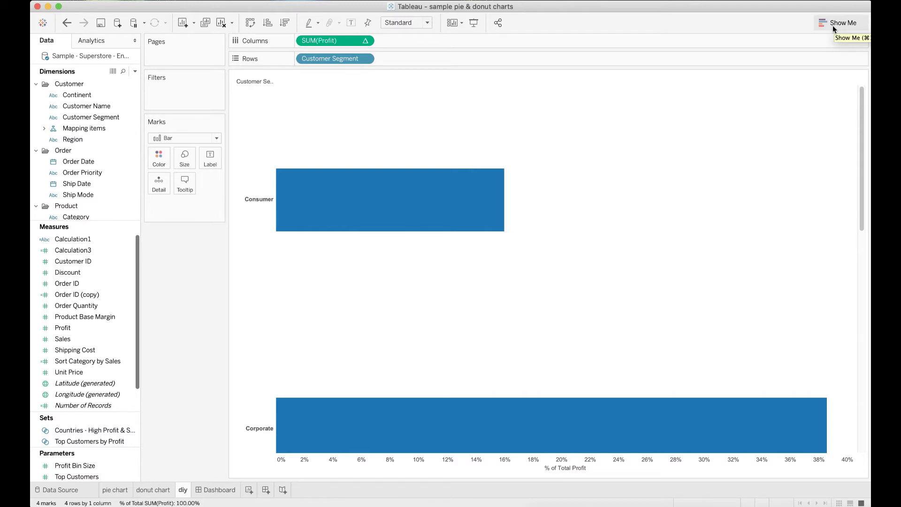
pyautogui.click(832, 25)
# Convert the bars to a pie chart and enlarge it with the Size slider.
pyautogui.click(846, 77)
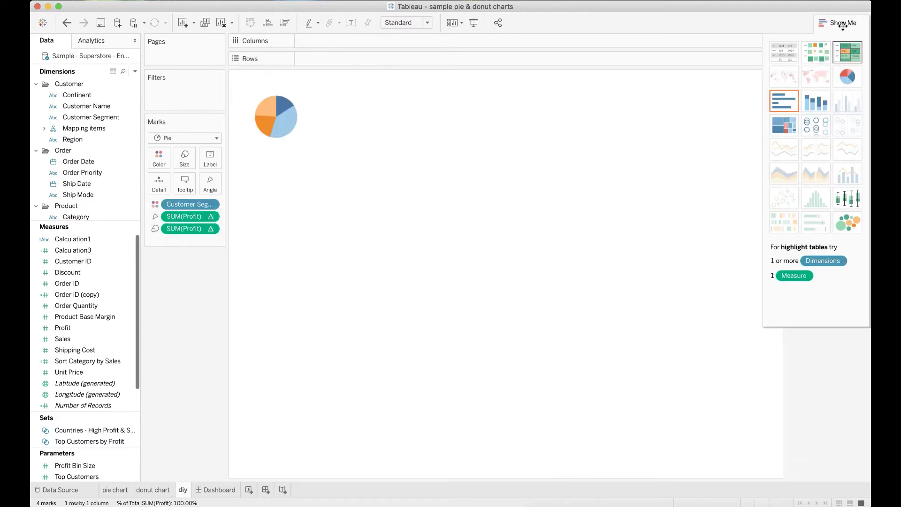
pyautogui.click(843, 24)
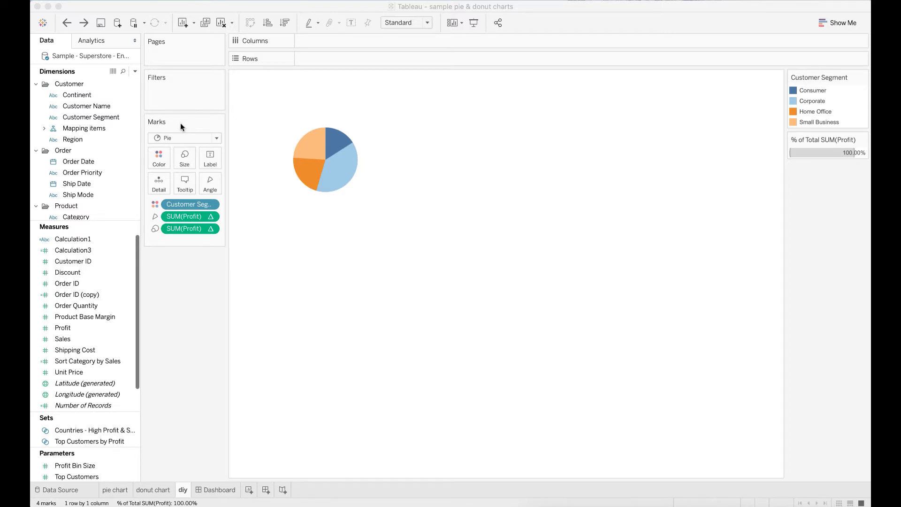
pyautogui.click(187, 161)
pyautogui.click(215, 184)
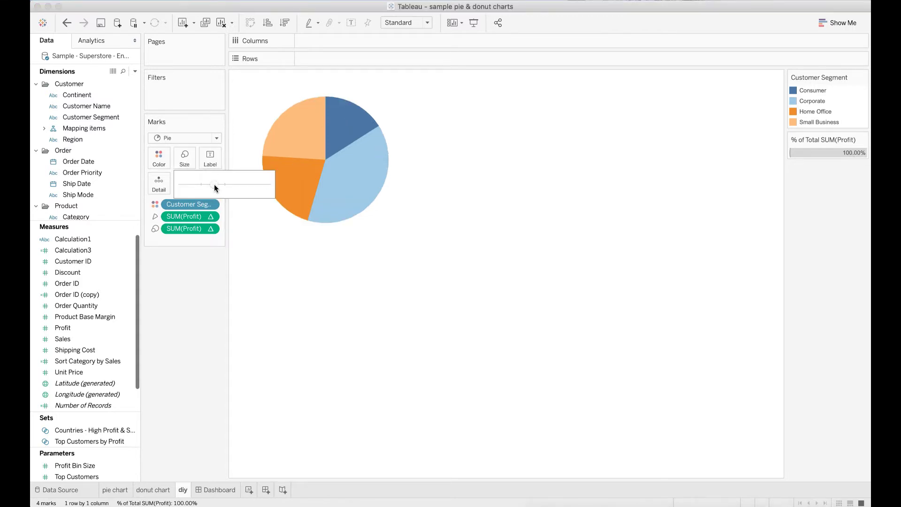
pyautogui.click(210, 258)
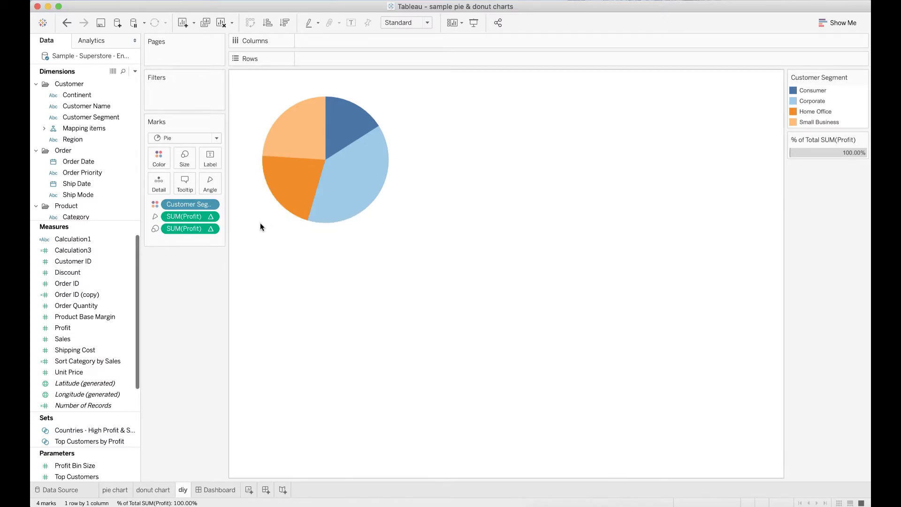
pyautogui.click(88, 118)
# Label each slice with Customer Segment and Profit shown as Percent of Total.
pyautogui.moveTo(87, 118); pyautogui.dragTo(212, 156)
pyautogui.moveTo(70, 328); pyautogui.dragTo(213, 155)
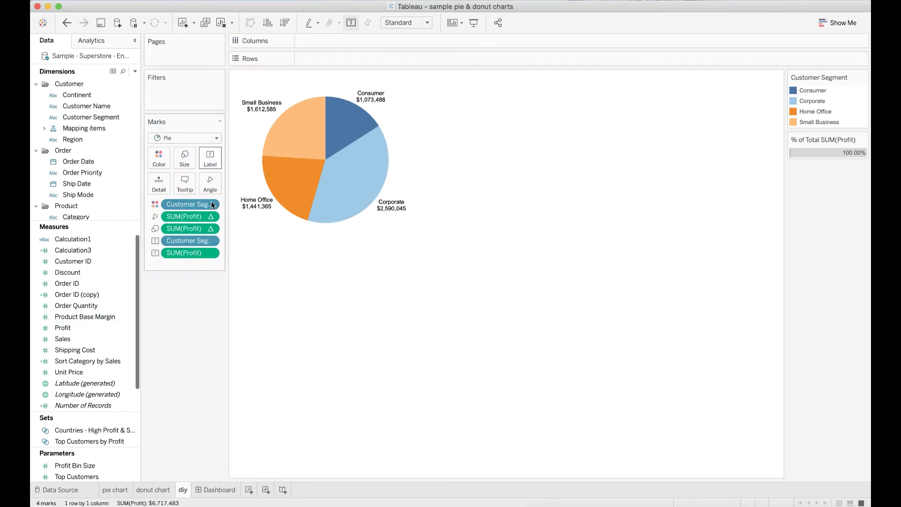
pyautogui.click(212, 253)
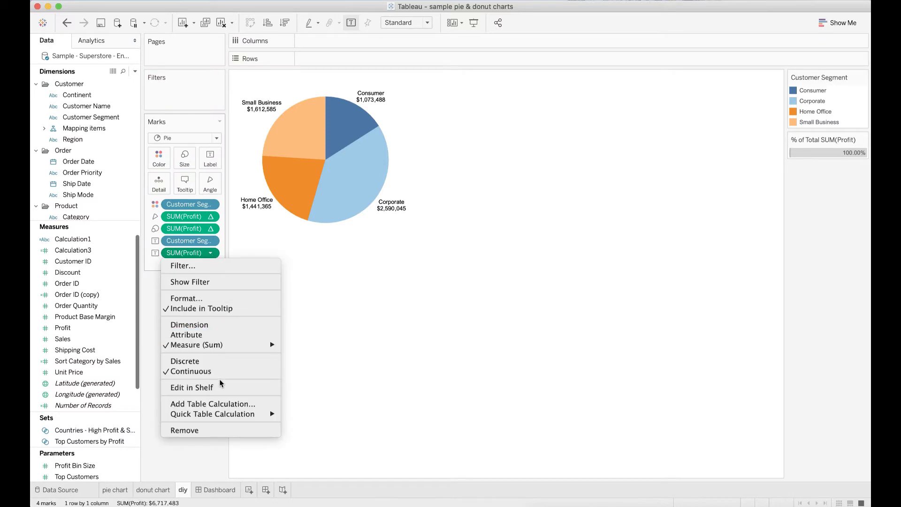
pyautogui.moveTo(238, 415)
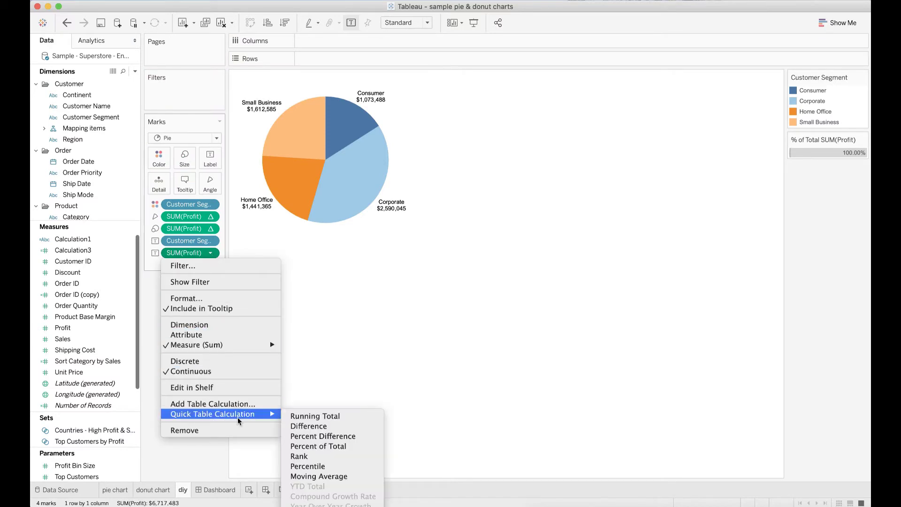
pyautogui.click(318, 445)
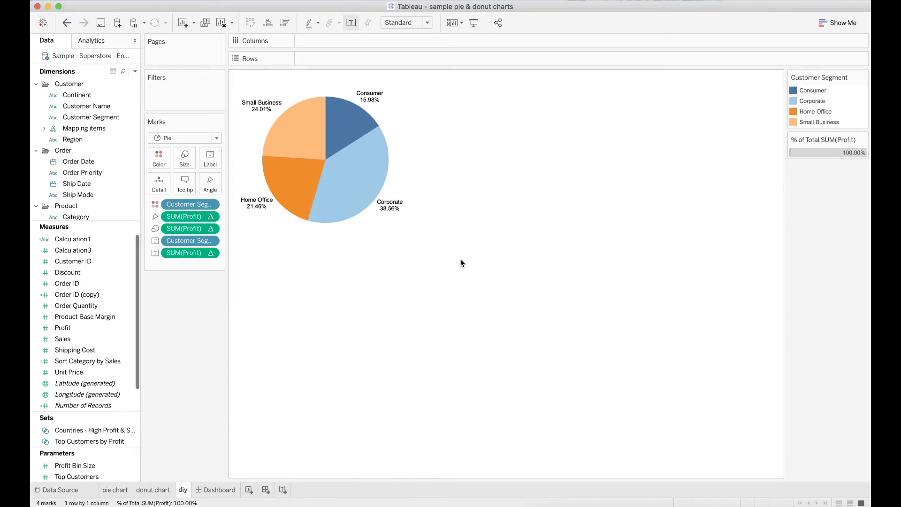
# Toggle the Show Me panel so the labelled pie displays enlarged.
pyautogui.click(837, 21)
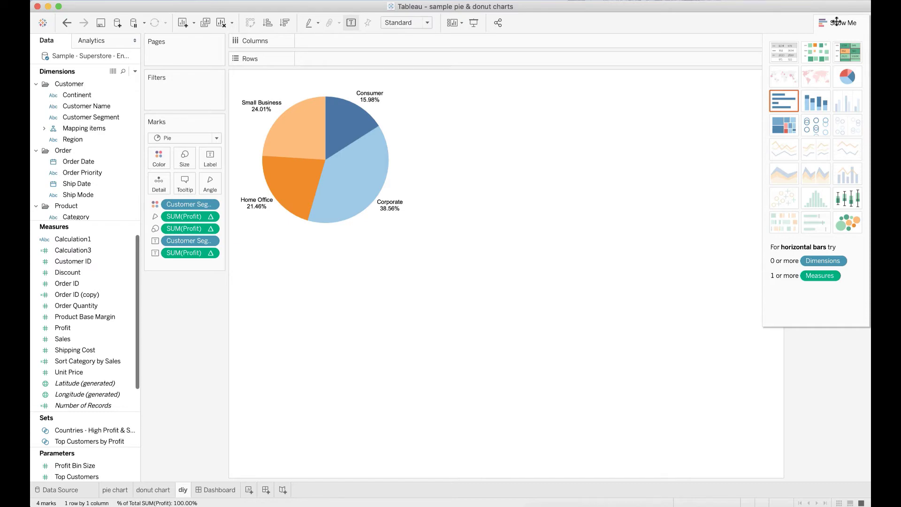
pyautogui.click(836, 21)
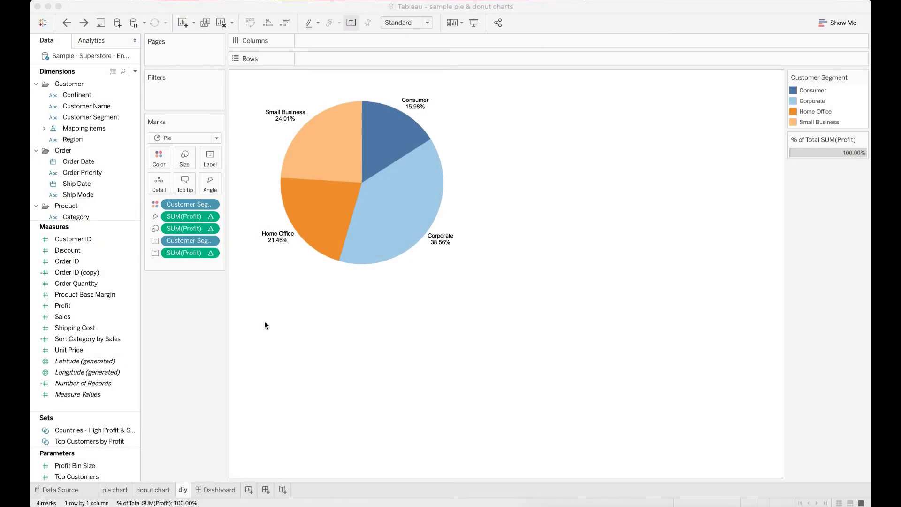
# Put Number of Records on Rows aggregated as Minimum.
pyautogui.click(100, 383)
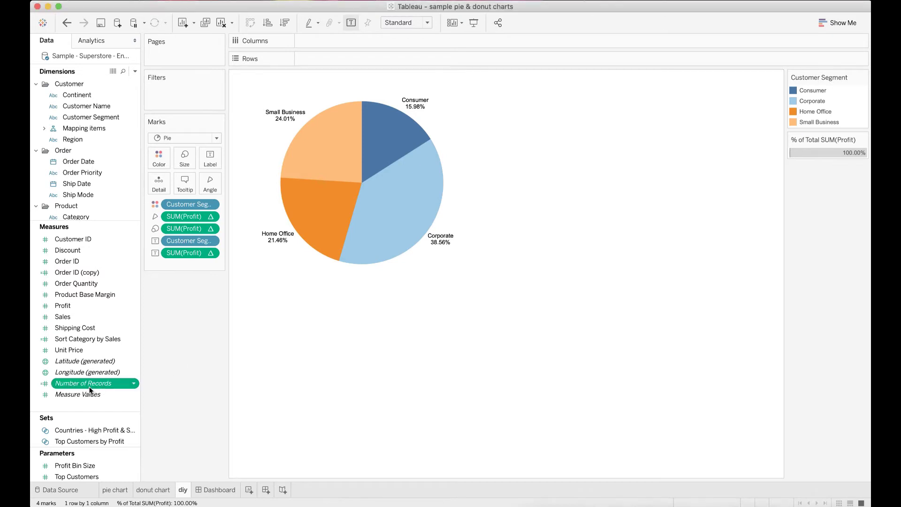
pyautogui.moveTo(95, 384); pyautogui.dragTo(365, 58)
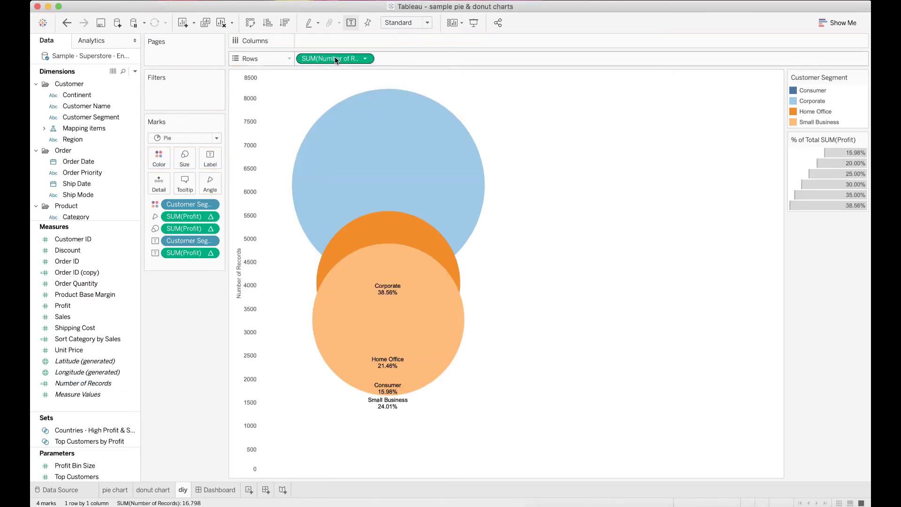
pyautogui.click(366, 58)
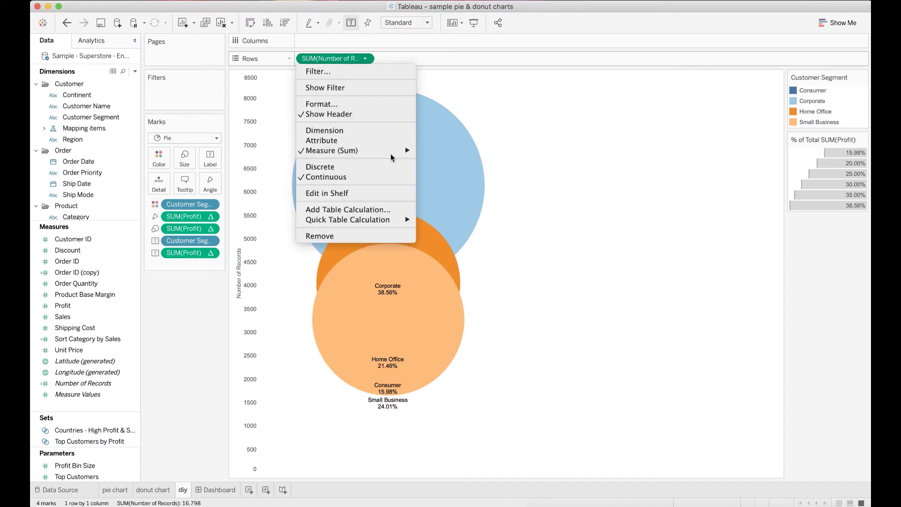
pyautogui.moveTo(393, 151)
pyautogui.click(437, 209)
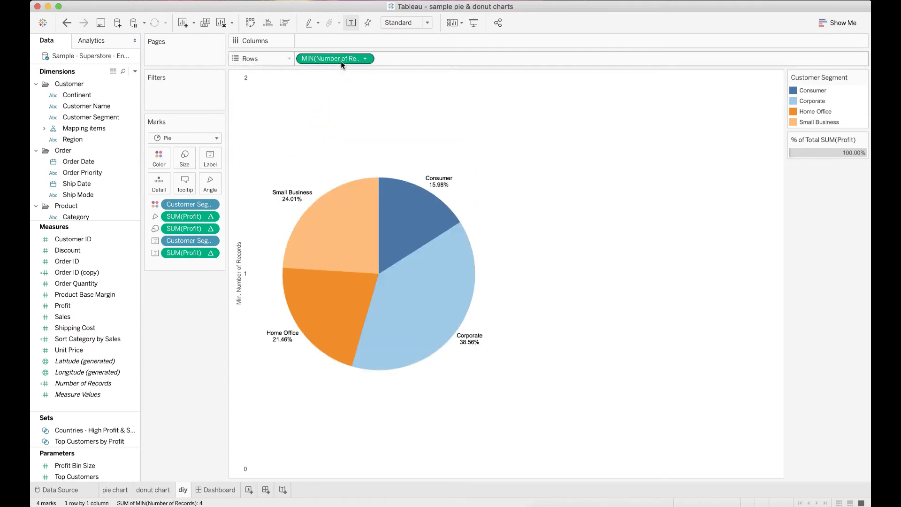
# Duplicate MIN(Number of Records), make it a dual axis, and hide the axis headers.
pyautogui.moveTo(339, 60); pyautogui.dragTo(467, 62)
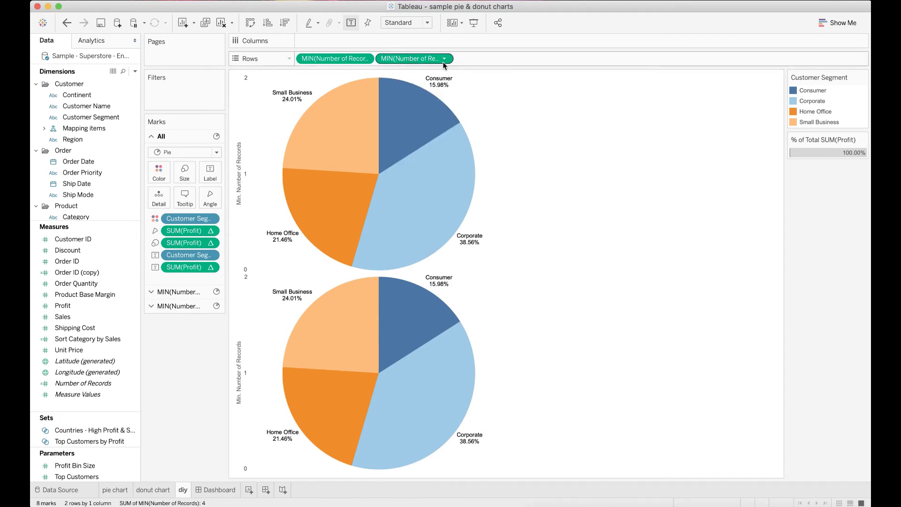
pyautogui.click(444, 59)
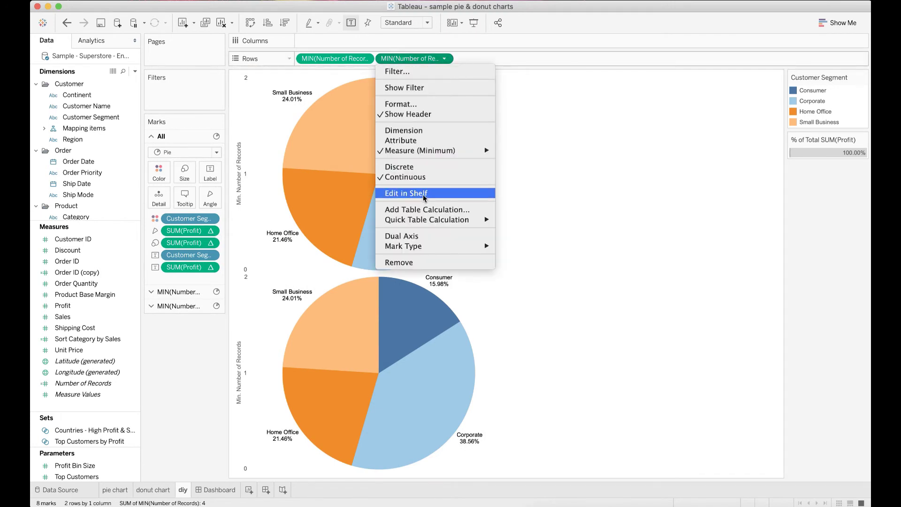
pyautogui.click(424, 236)
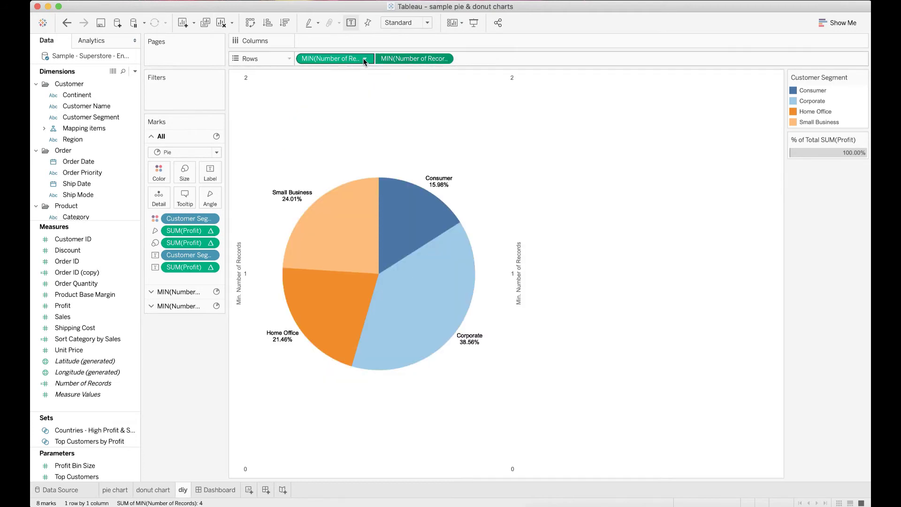
pyautogui.click(366, 59)
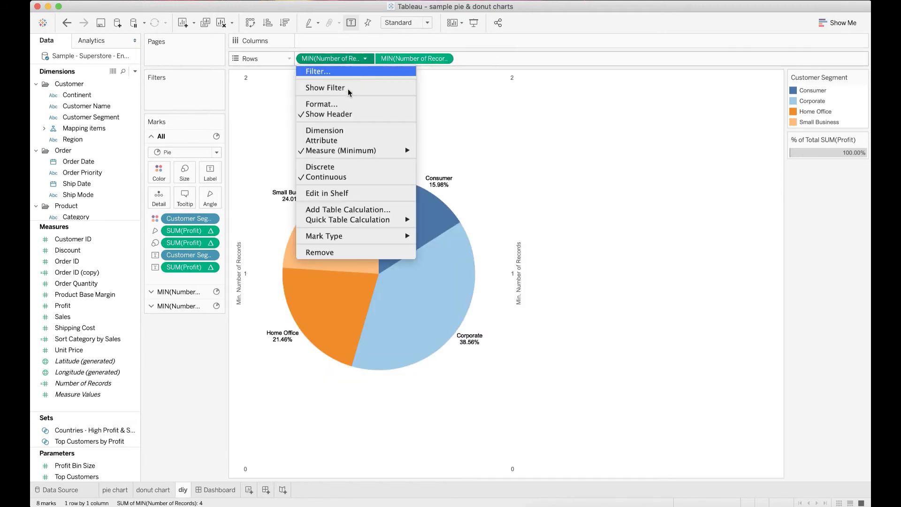
pyautogui.click(335, 115)
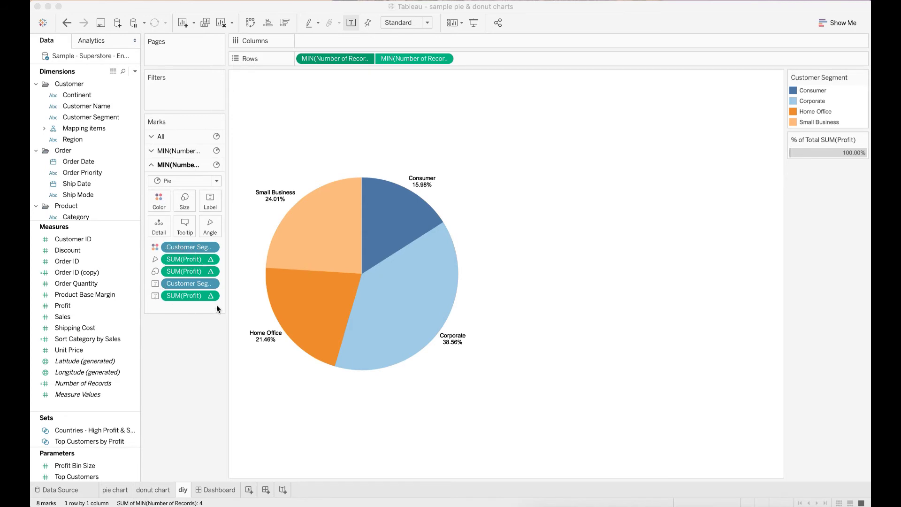
# Remove the colour, angle, size and label pills from the second Marks layer.
pyautogui.moveTo(182, 247); pyautogui.dragTo(187, 348)
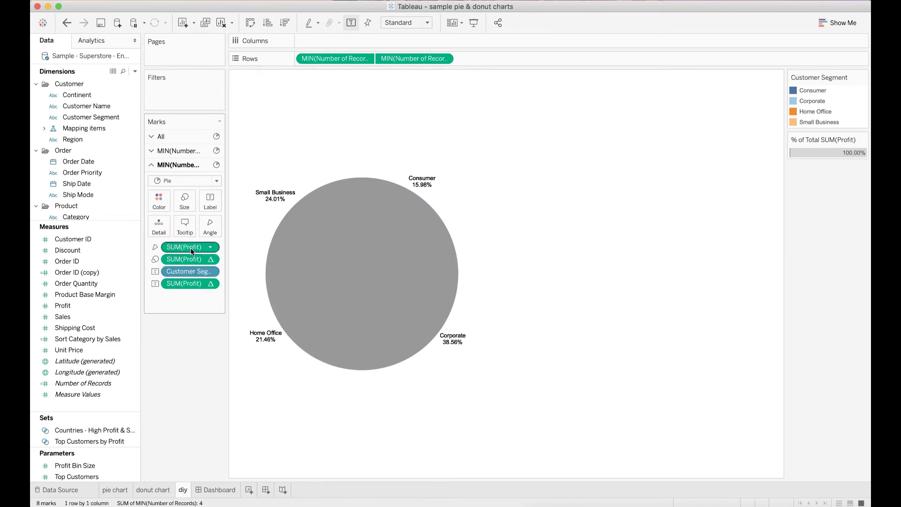
pyautogui.moveTo(186, 246); pyautogui.dragTo(178, 335)
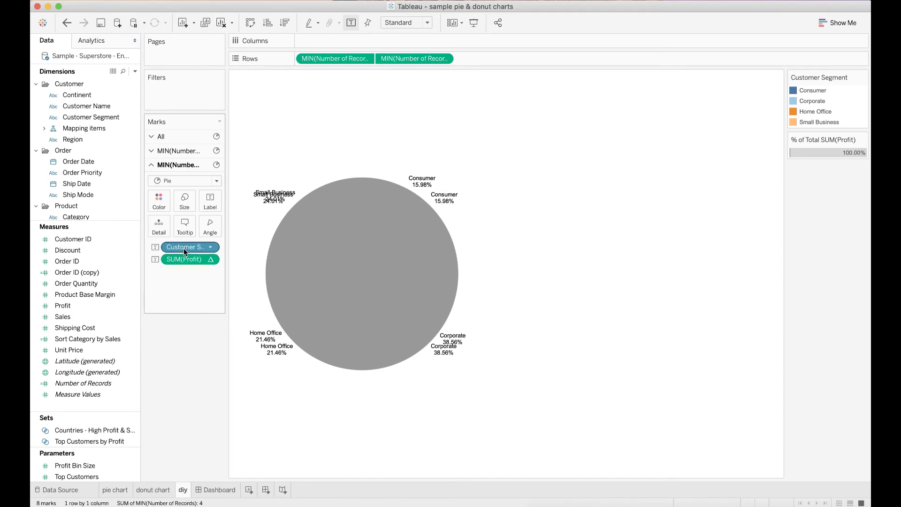
pyautogui.moveTo(184, 249); pyautogui.dragTo(186, 324)
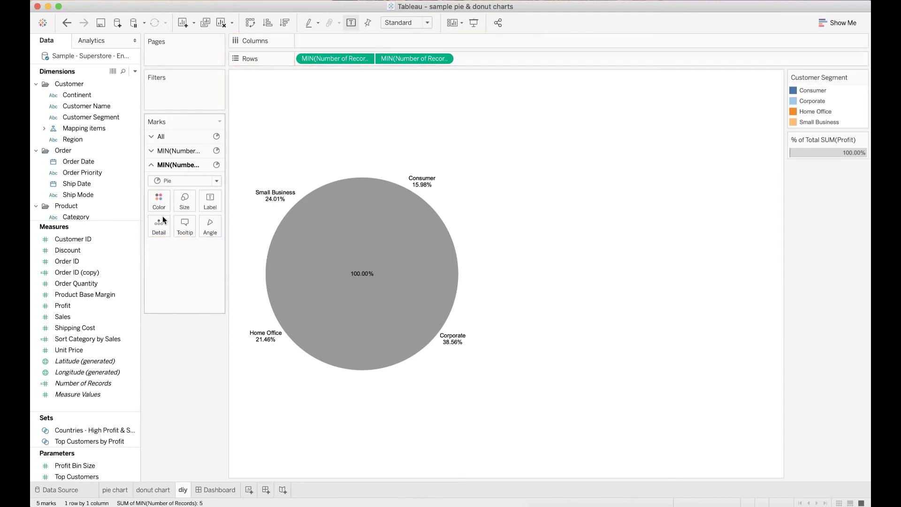
# Colour the second pie layer white and shrink it to form the donut hole.
pyautogui.click(158, 202)
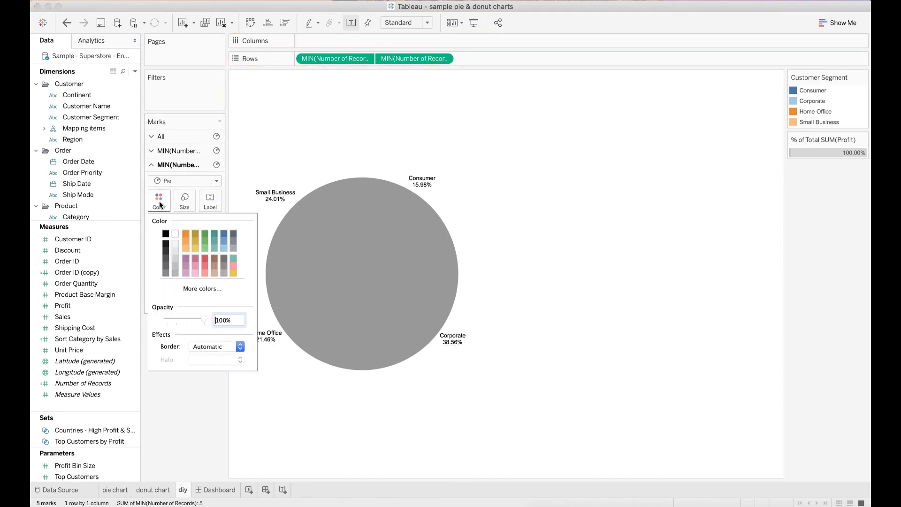
pyautogui.click(175, 234)
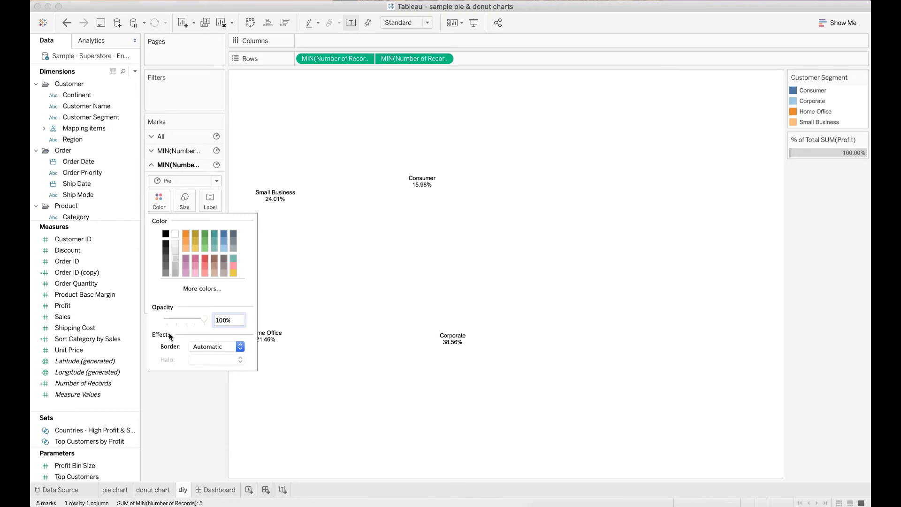
pyautogui.click(184, 391)
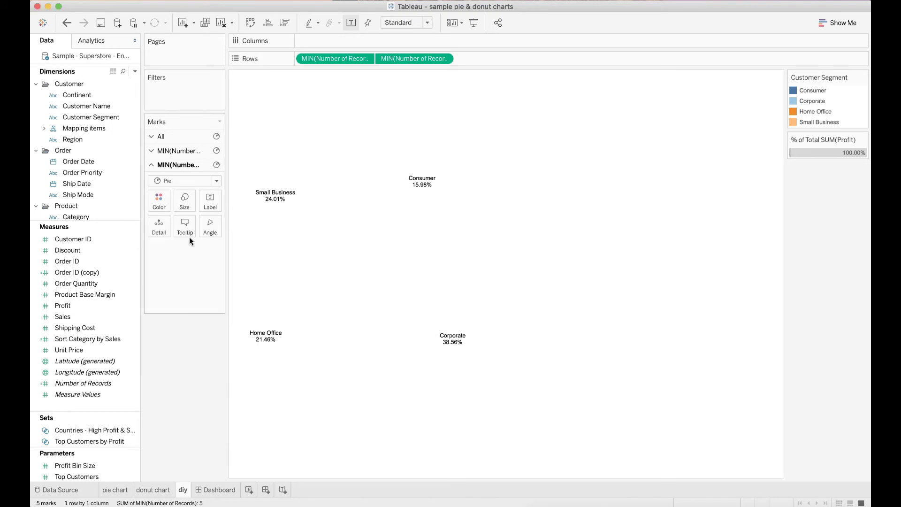
pyautogui.click(184, 203)
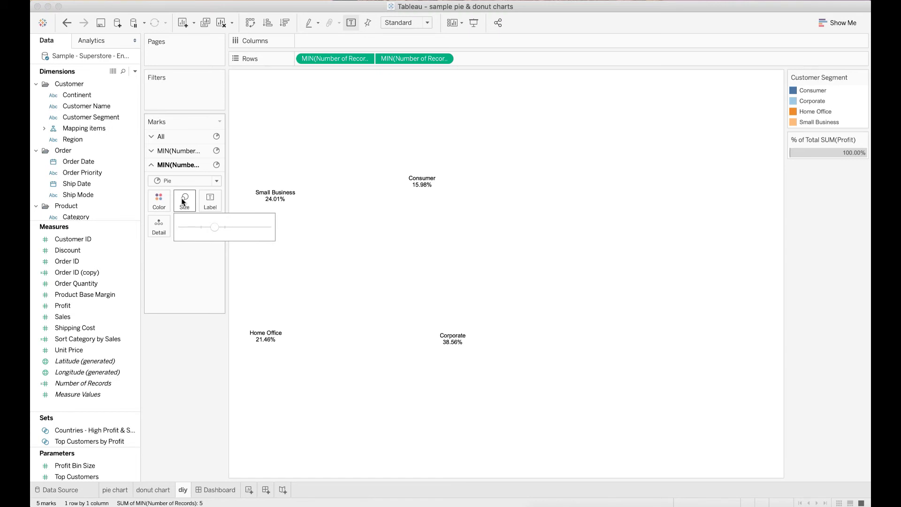
pyautogui.click(202, 227)
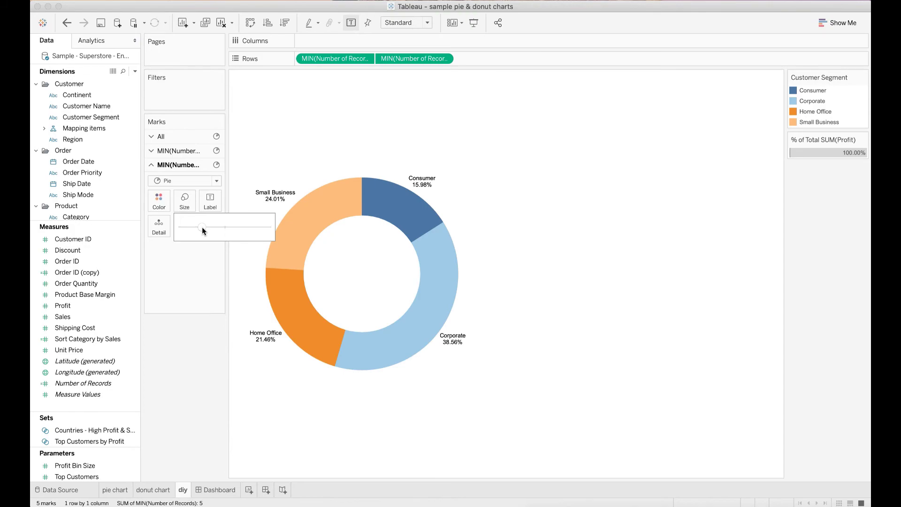